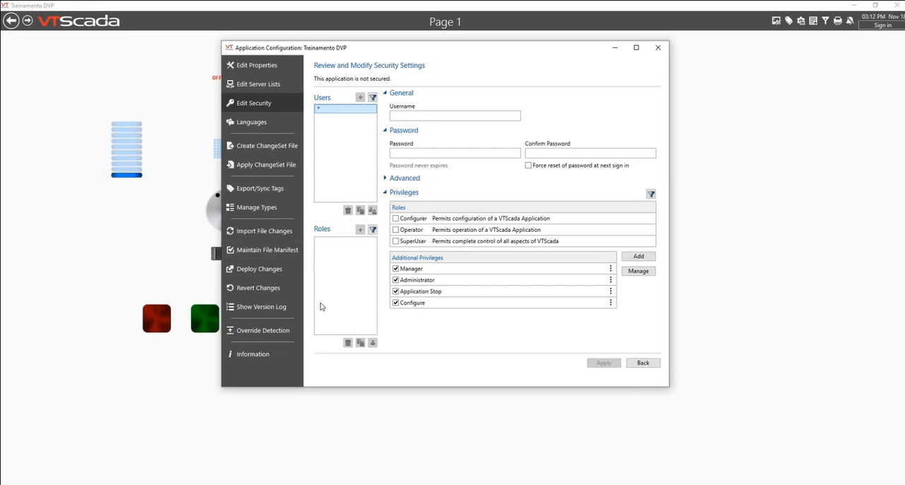
Step: Create user A with an account password and the Configurer, Operator and SuperUser roles, and apply the account
click(396, 230)
click(399, 242)
click(418, 114)
click(396, 241)
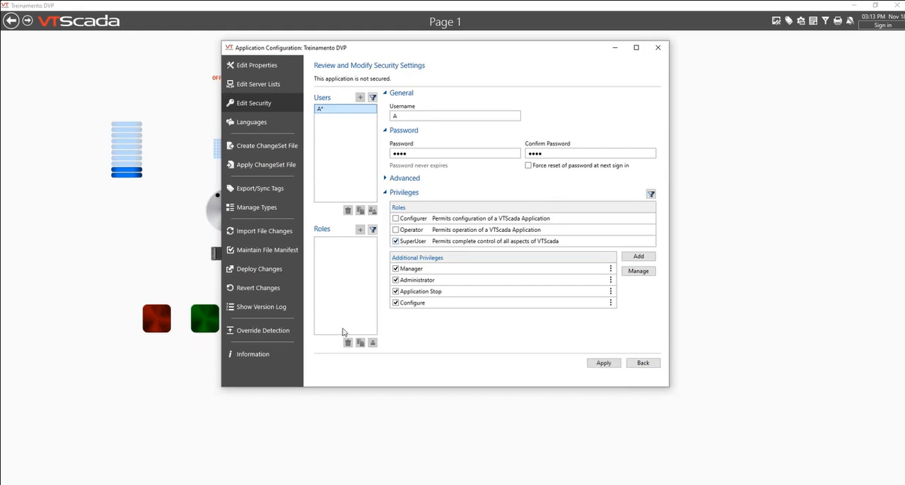
click(396, 230)
click(396, 219)
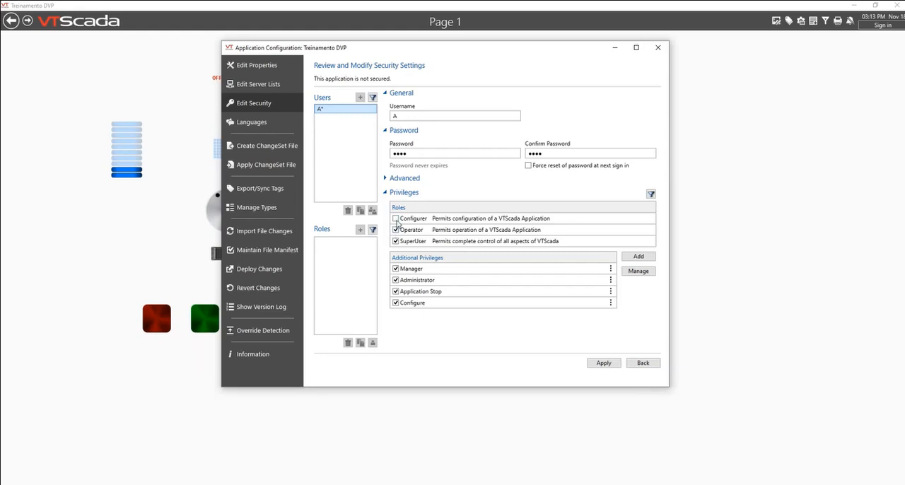
click(604, 364)
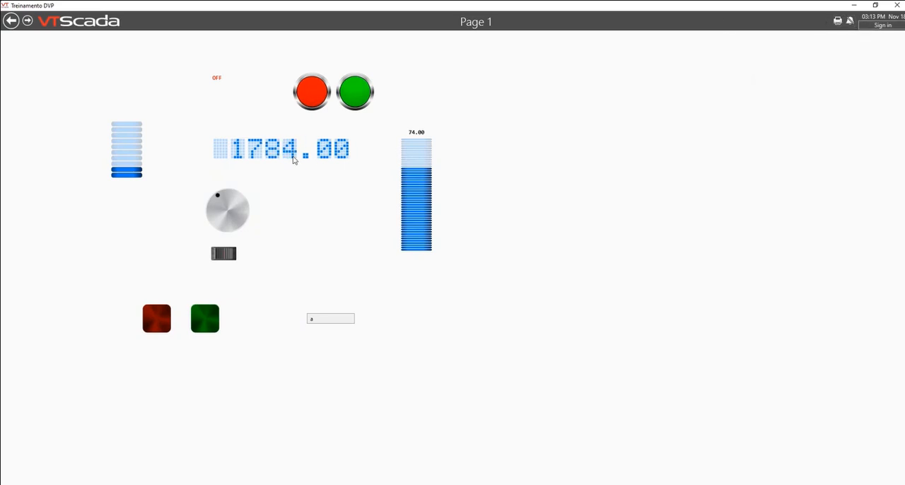
Step: Try to operate the round red and green buttons and the square green button while signed out, dismissing each security dialog
click(305, 106)
click(456, 271)
click(363, 107)
click(445, 272)
click(210, 322)
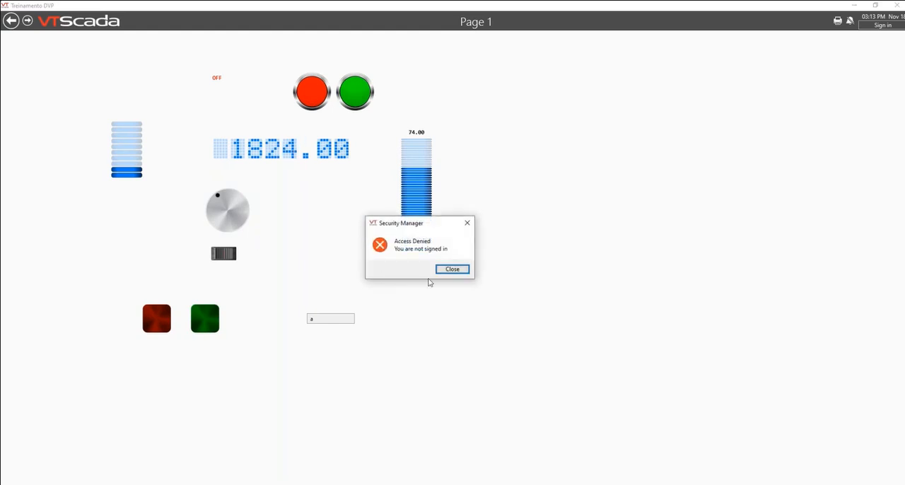
click(446, 273)
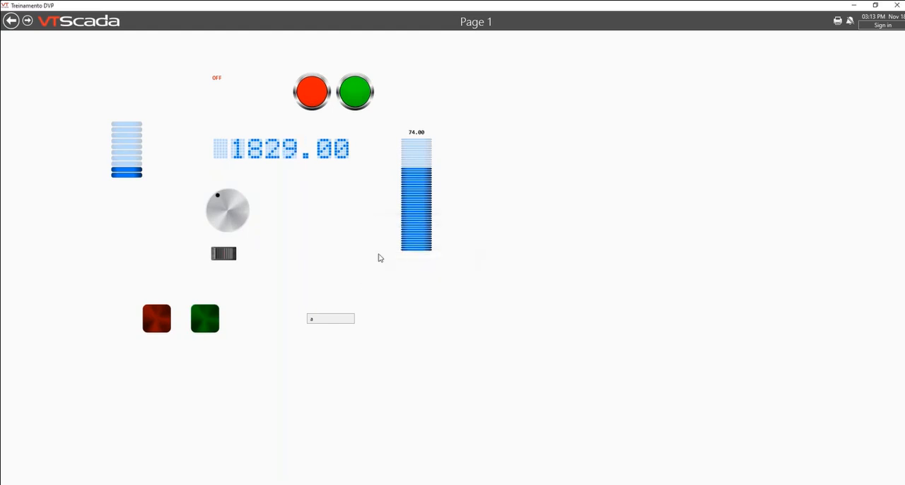
Step: Sign in as user A with the account password, and rotate the round dial counterclockwise on Page 1
click(877, 26)
text(A)
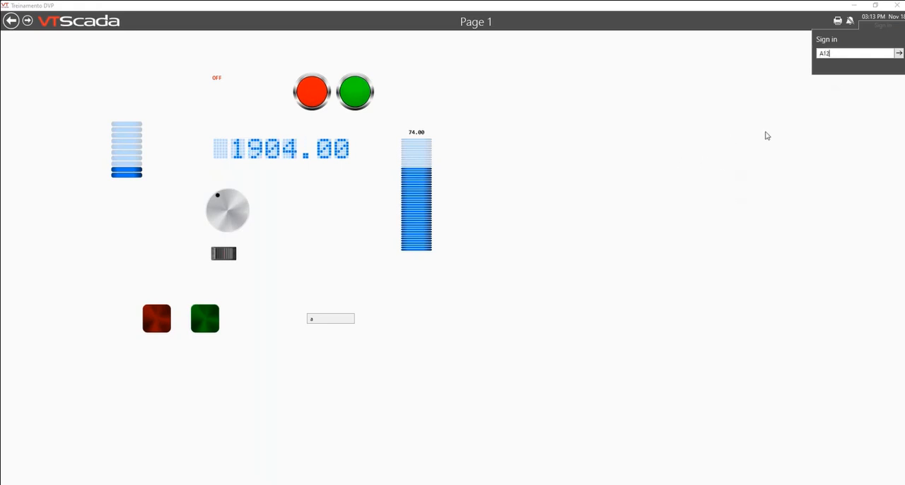
click(899, 54)
text(••••)
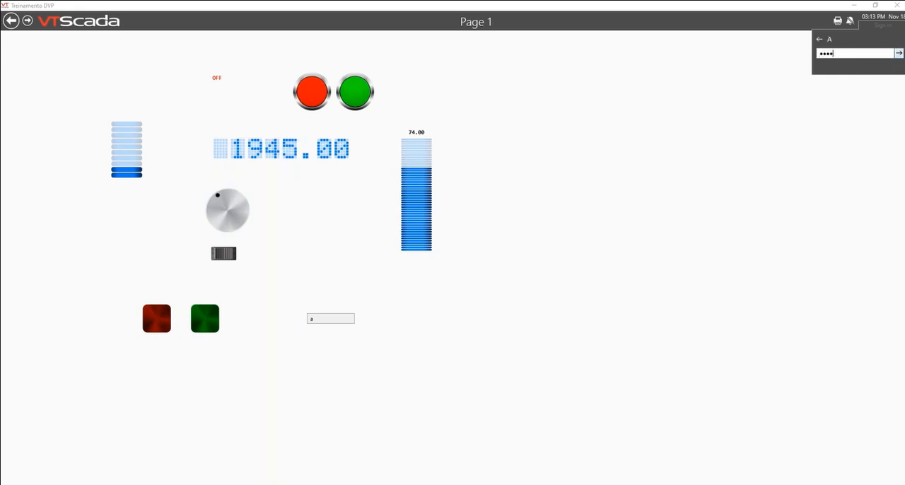
key(Return)
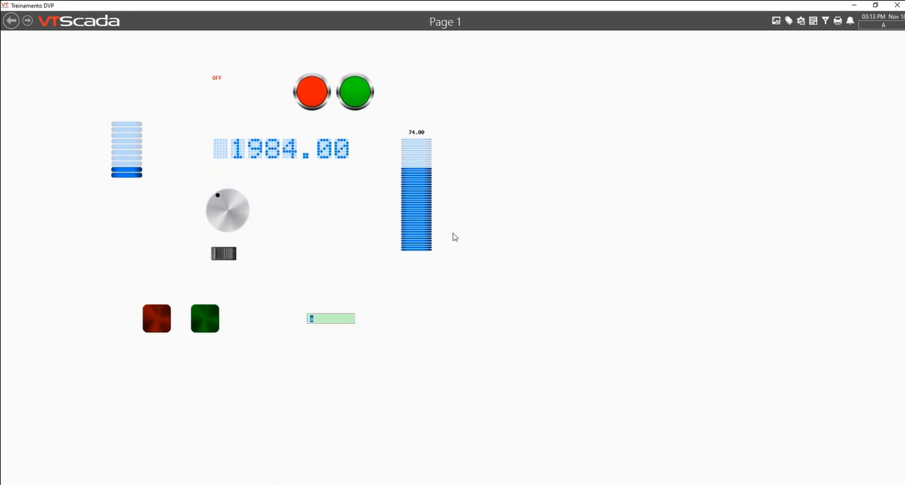
drag(218, 196, 216, 209)
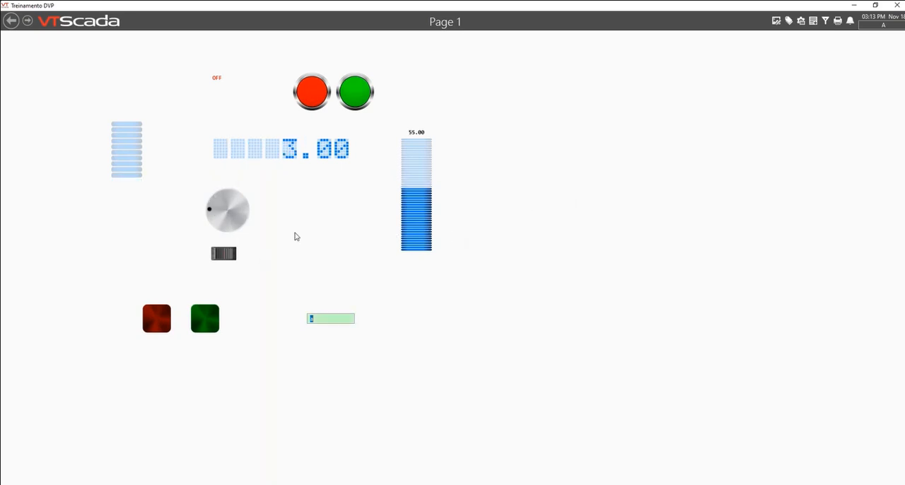
Step: Open the application configuration, centre its window, and bring up the security account settings
click(803, 22)
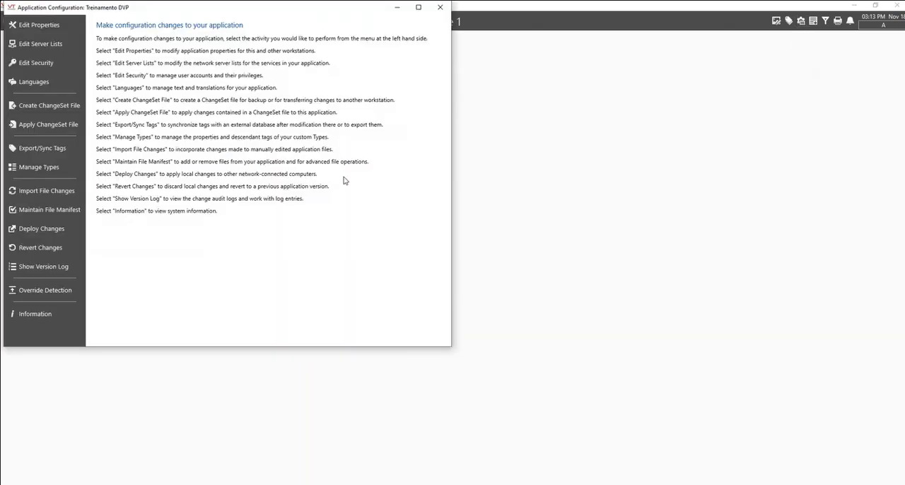
click(57, 54)
click(54, 47)
click(39, 63)
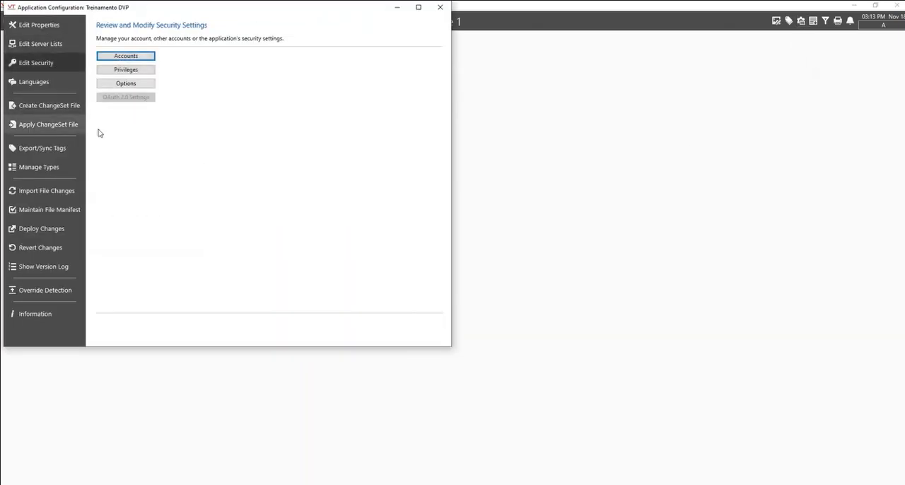
drag(286, 9, 507, 62)
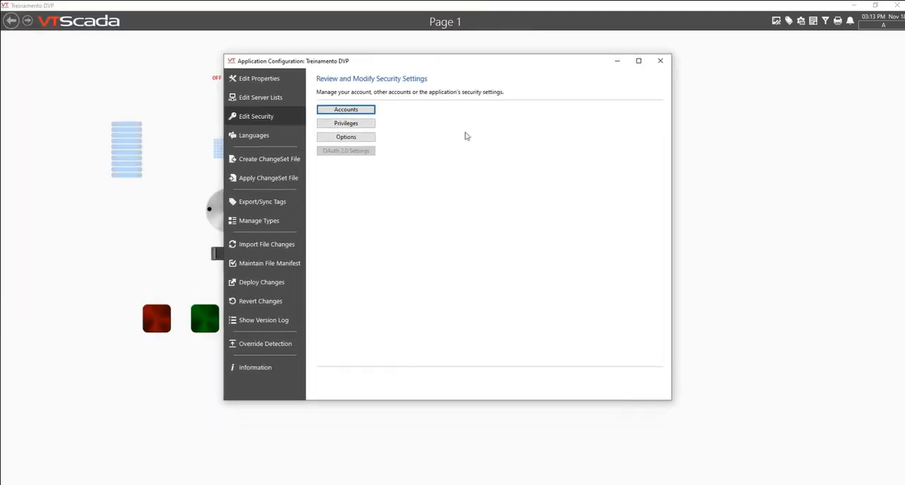
click(360, 111)
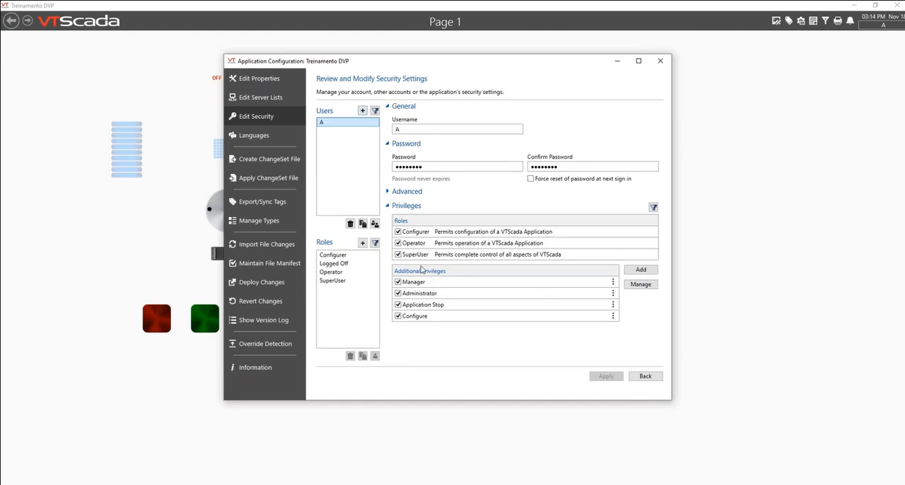
Step: Review the privileges of the Configurer, Logged Off, Operator and SuperUser roles
click(354, 255)
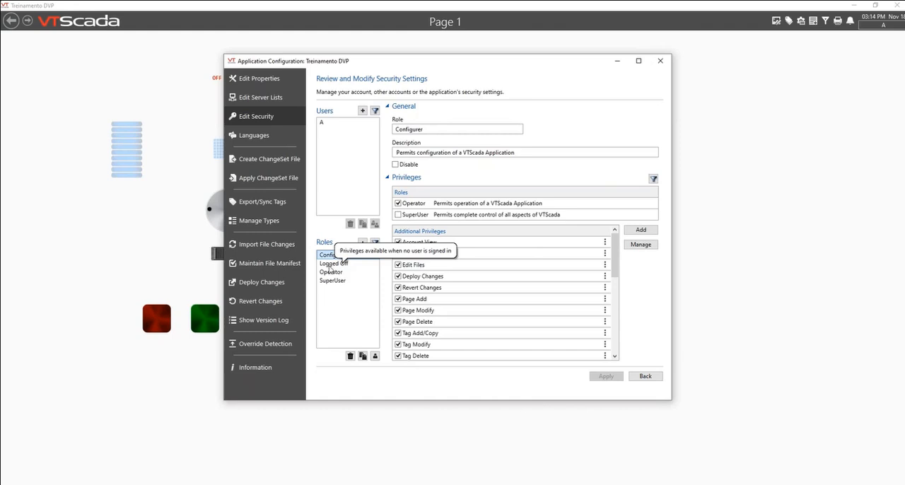
click(331, 263)
click(334, 257)
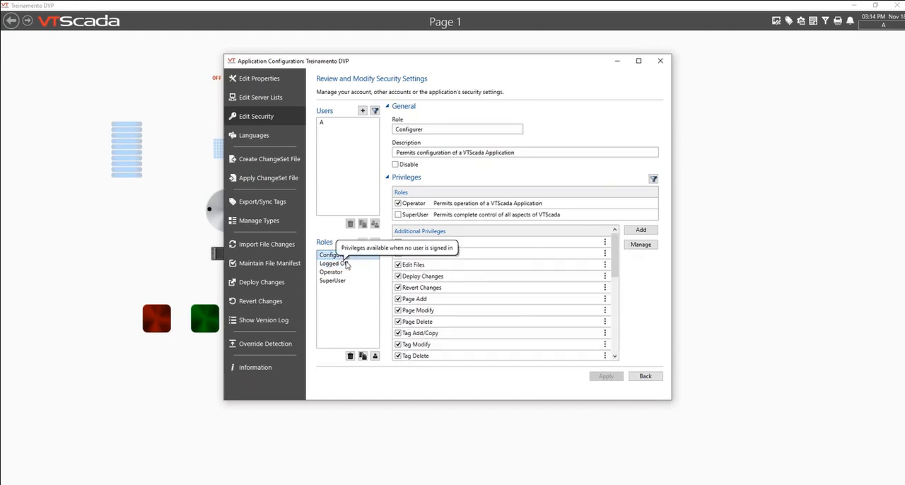
click(348, 264)
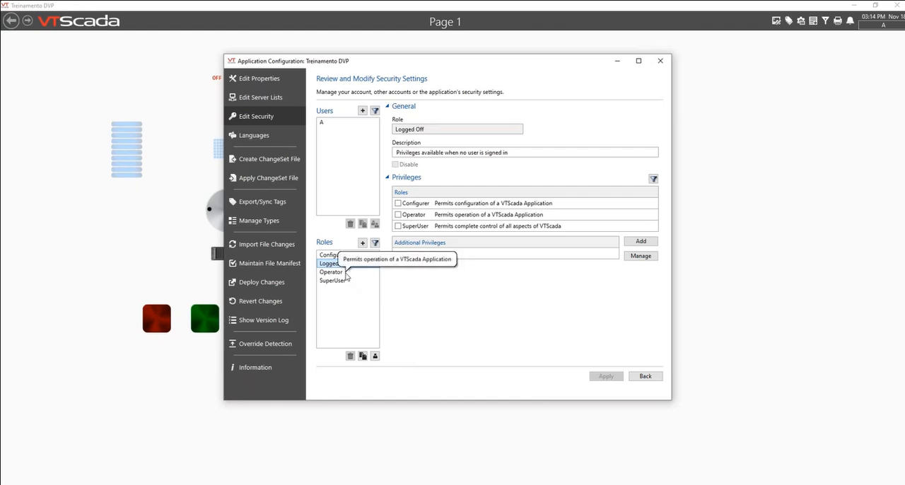
click(347, 273)
click(347, 282)
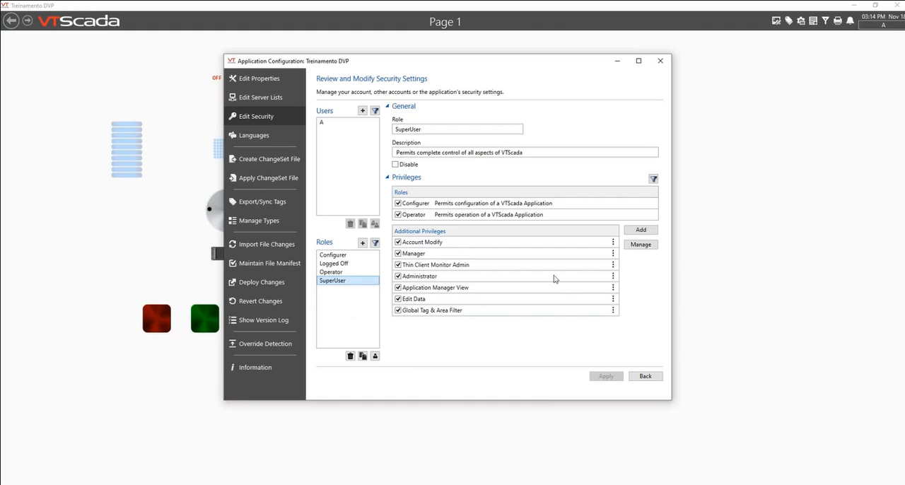
Step: Grant the SuperUser role the Thin Client Access, Remote Data Access and Manage Tag Types privileges
click(641, 245)
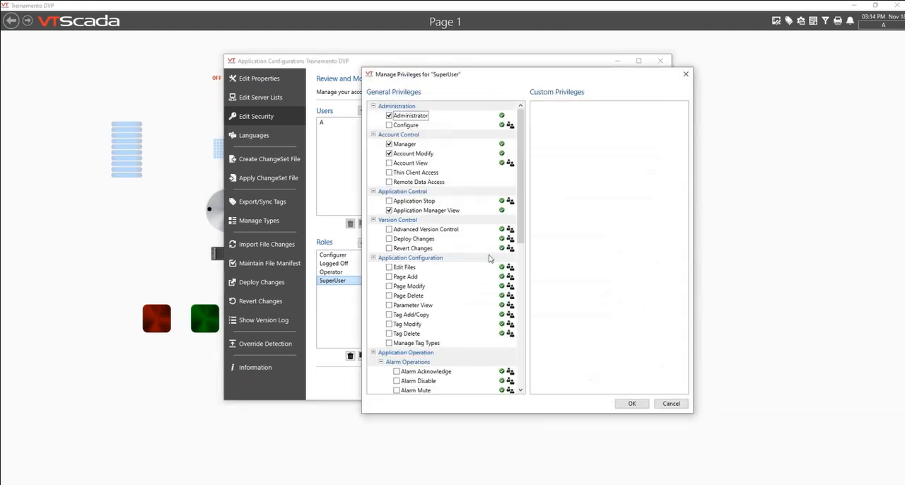
click(389, 172)
click(390, 182)
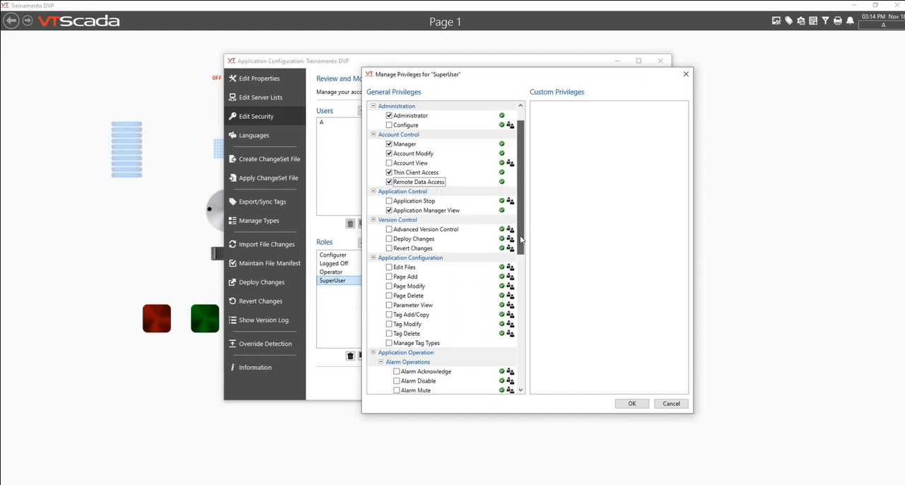
scroll(481, 230, down, 5)
click(389, 201)
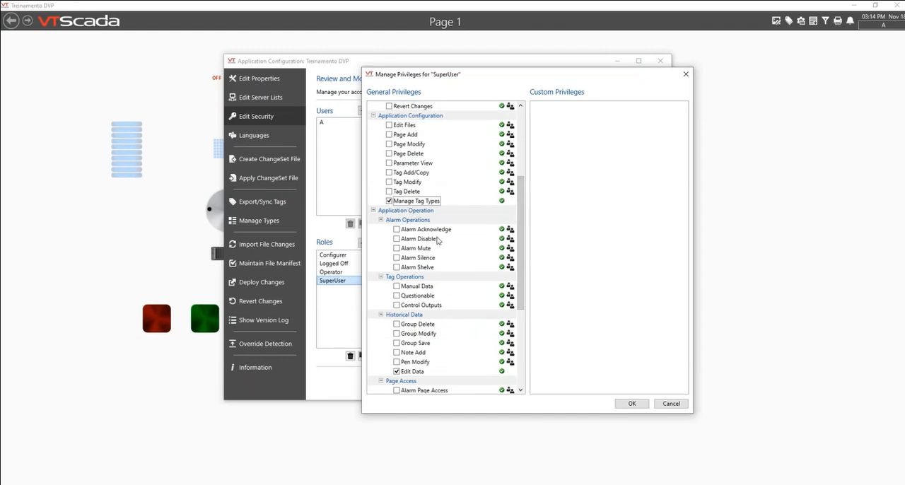
scroll(523, 281, down, 1)
drag(523, 281, 526, 196)
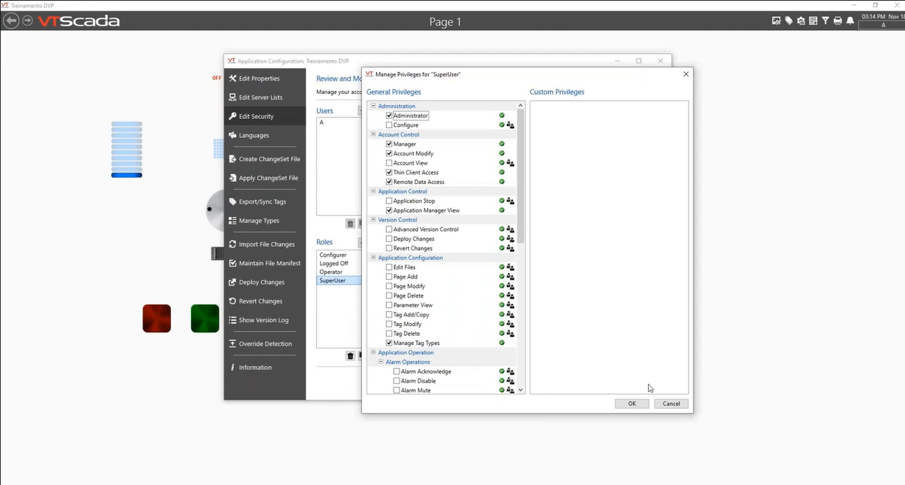
click(640, 405)
Step: Inspect the Operator role's full privilege list, and close it without making changes
click(344, 272)
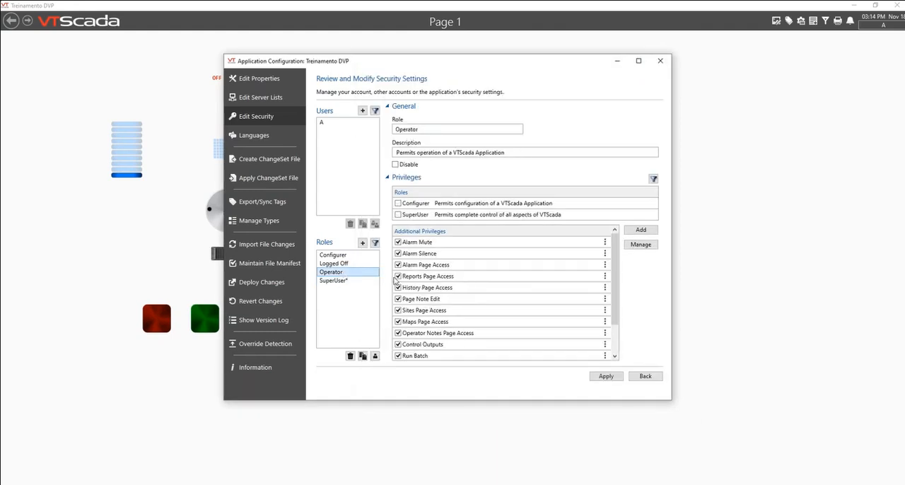
click(641, 245)
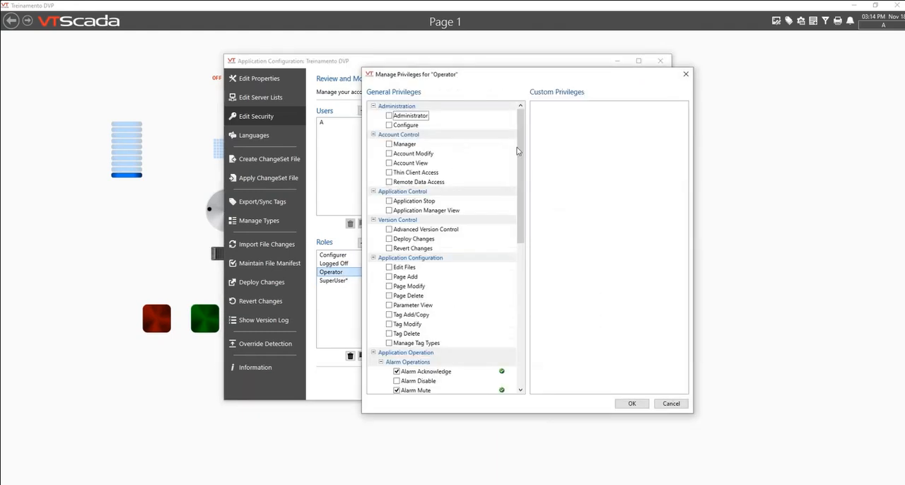
scroll(513, 159, down, 9)
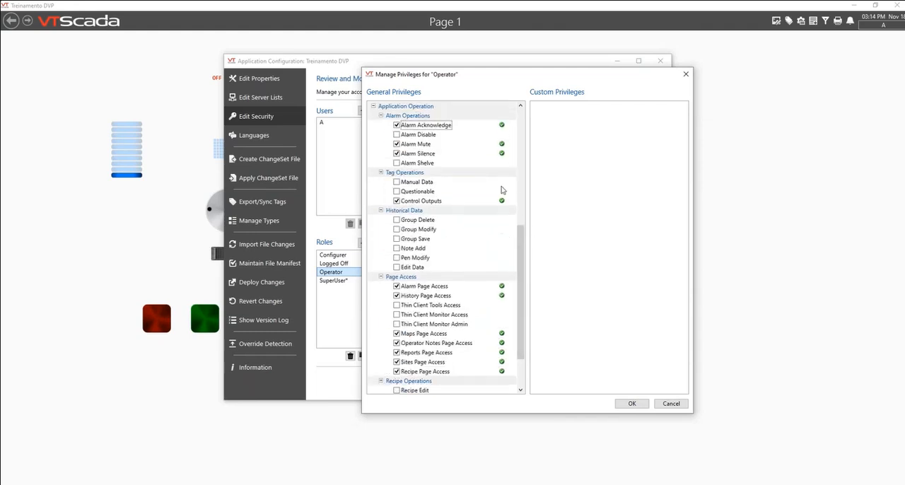
drag(520, 341, 533, 371)
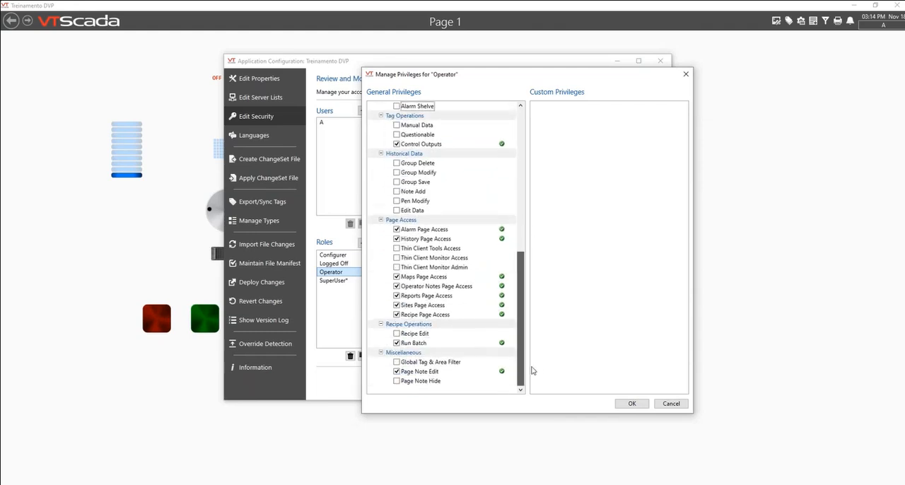
click(671, 404)
Step: Open the Logged Off role's privilege list and grant Alarm Page Access and History Page Access
click(347, 265)
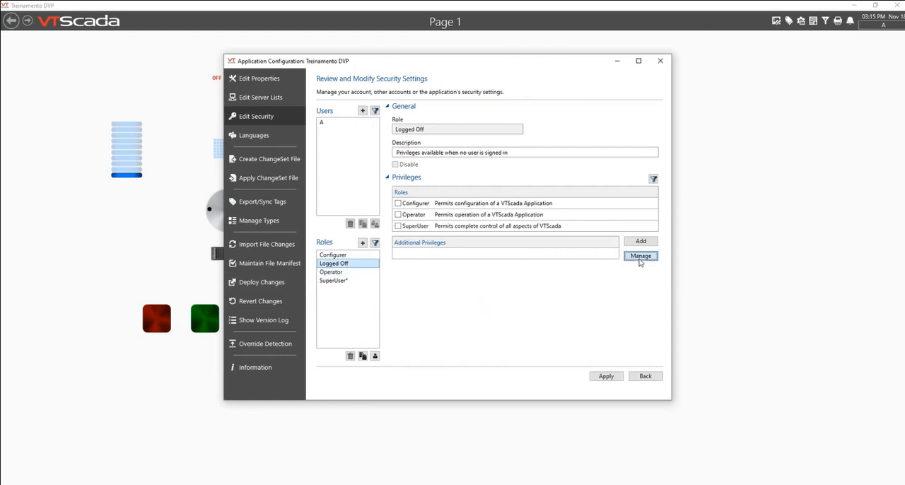
click(640, 256)
drag(525, 119, 522, 341)
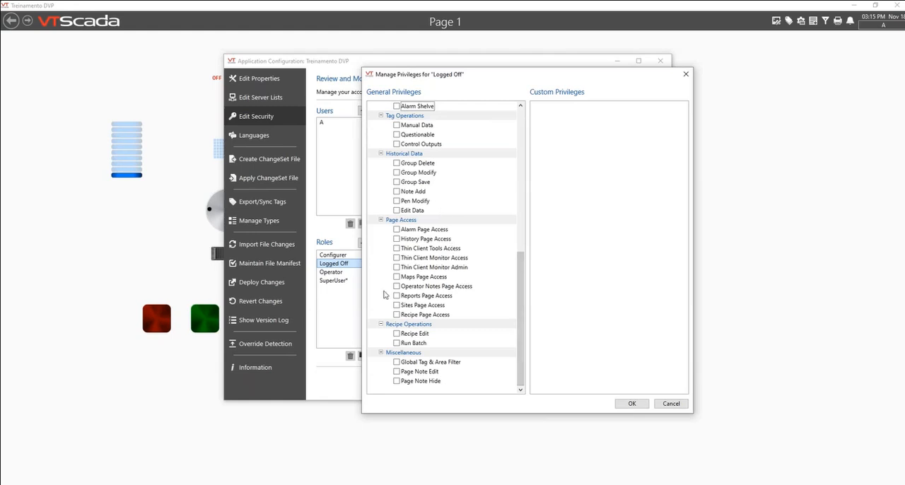
click(396, 239)
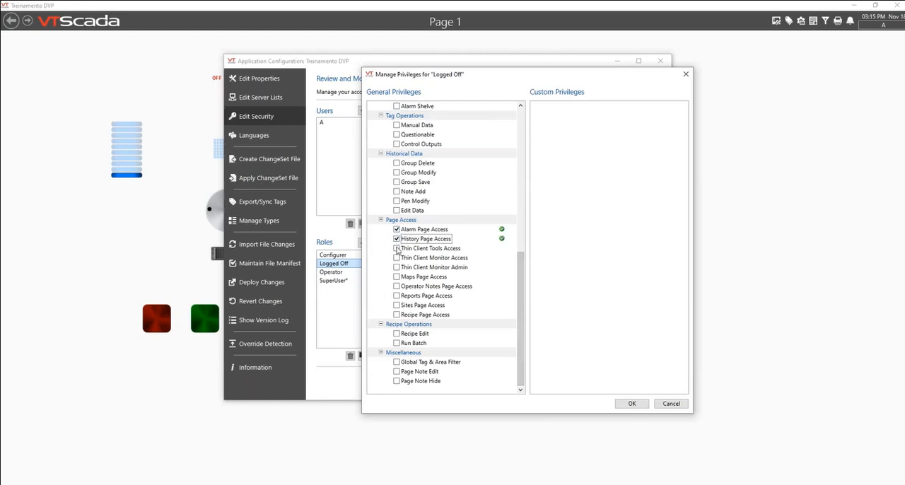
Step: Grant the Logged Off role the remaining Page Access privileges, from Thin Client Tools Access through Recipe Page Access
click(397, 249)
click(396, 258)
click(397, 267)
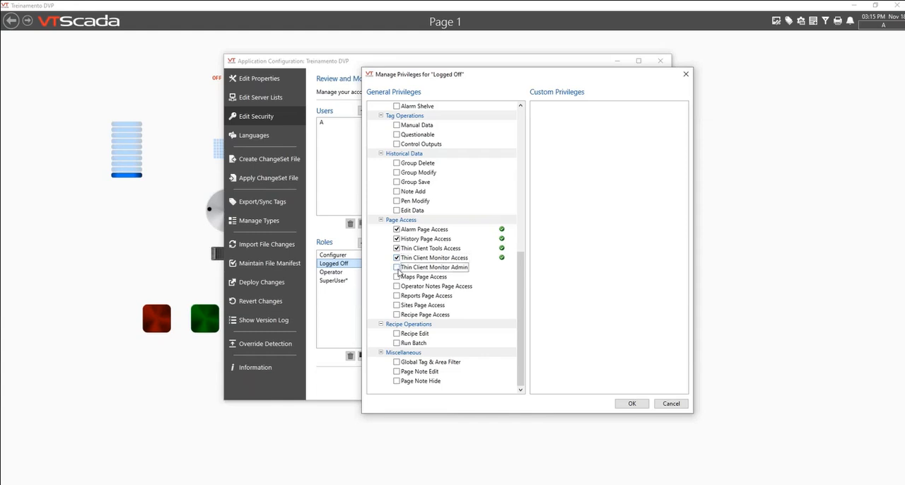
click(397, 276)
click(396, 287)
click(396, 295)
click(397, 305)
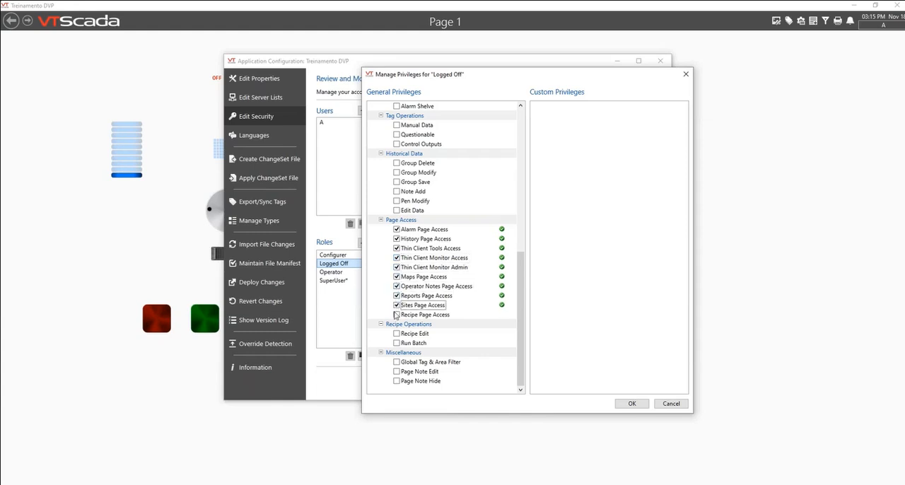
click(397, 315)
Step: Clear all of the Logged Off role's Page Access privileges except Alarm Page Access and History Page Access
click(397, 305)
click(396, 286)
click(396, 296)
click(396, 286)
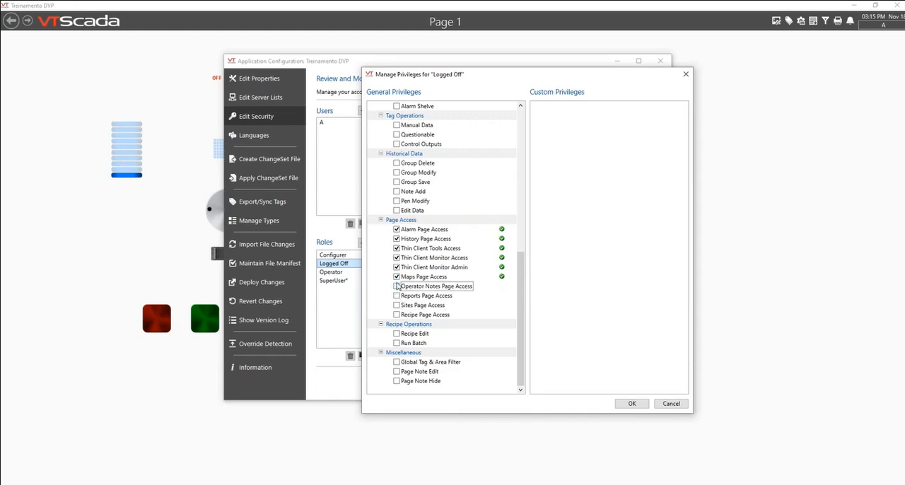
click(397, 277)
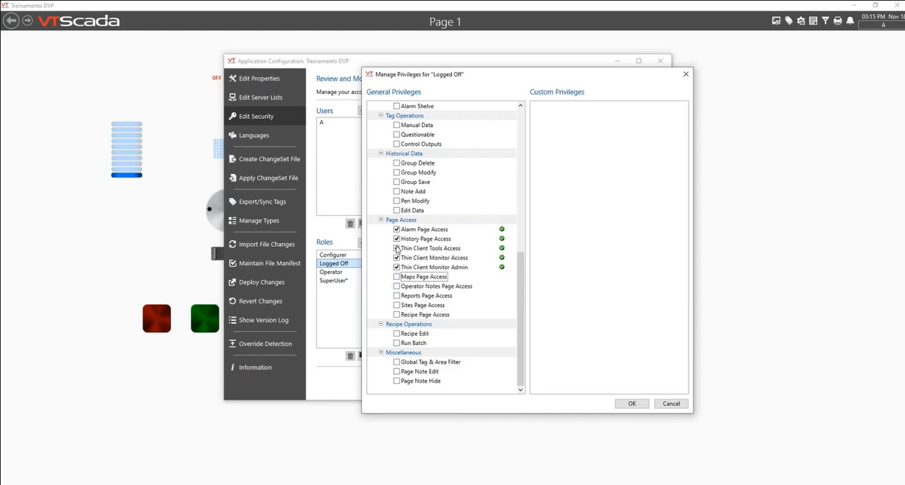
click(397, 248)
click(397, 257)
click(397, 268)
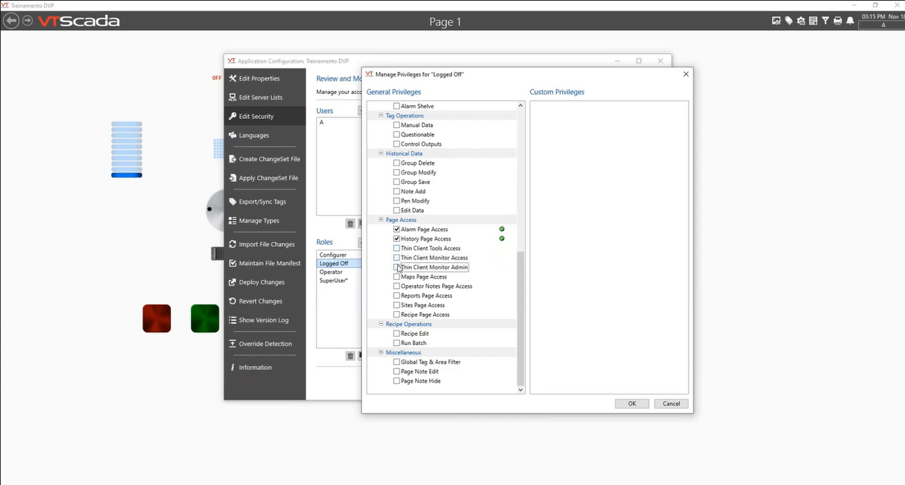
Step: Grant the Logged Off role Sites Page Access, remove History Page Access, and apply the role changes
click(397, 305)
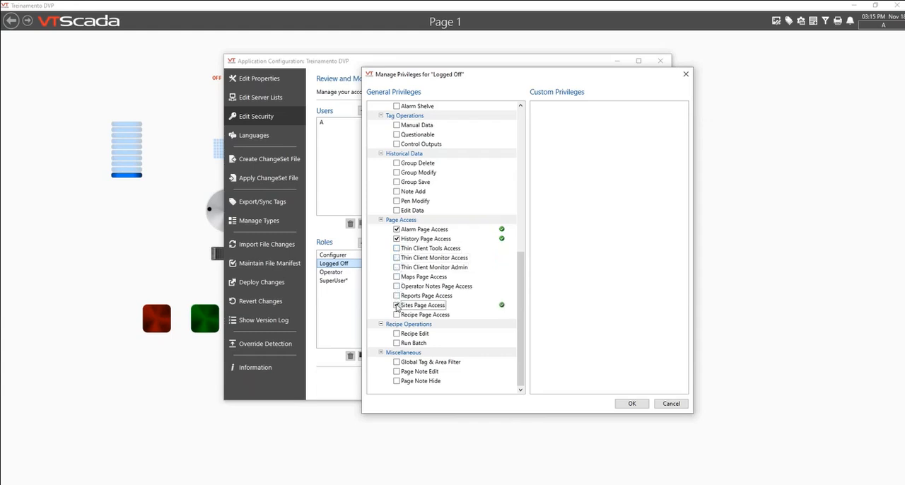
click(397, 239)
click(623, 406)
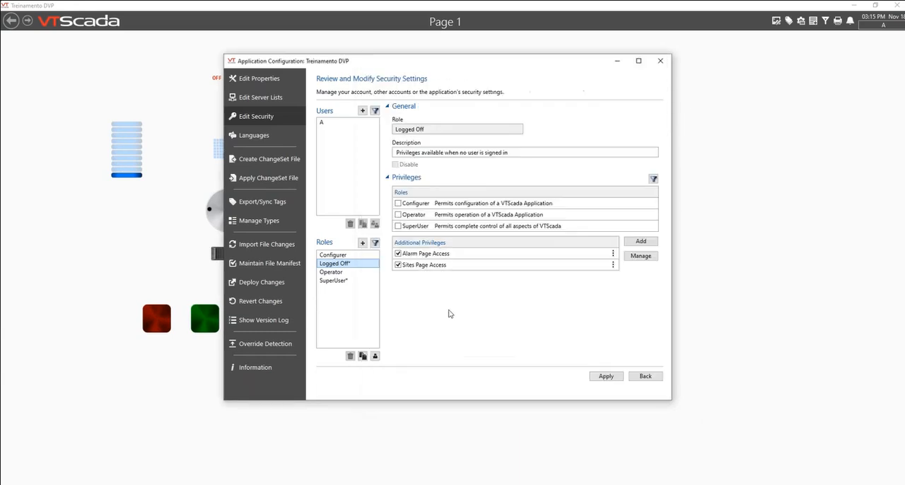
click(612, 378)
click(338, 254)
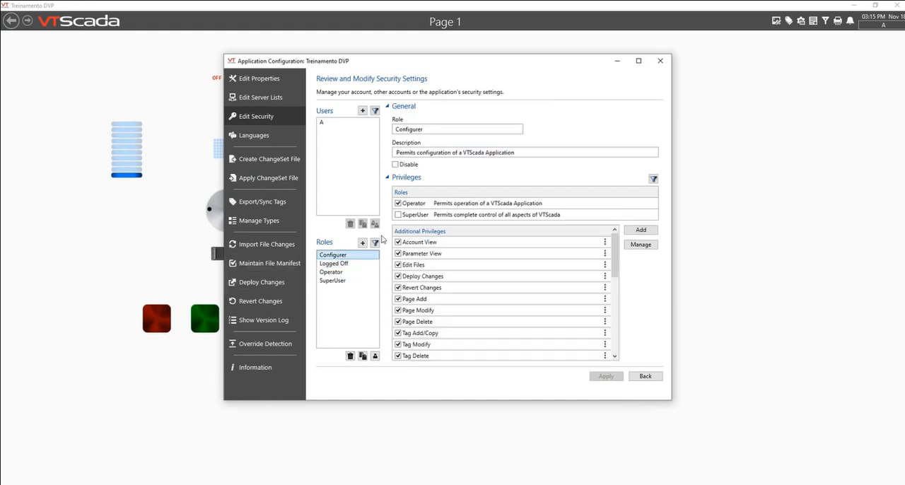
click(362, 243)
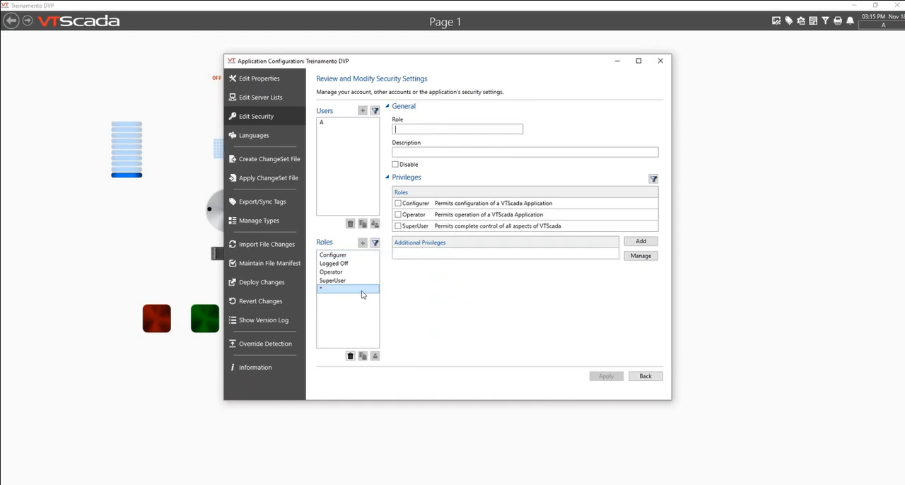
click(398, 215)
click(640, 241)
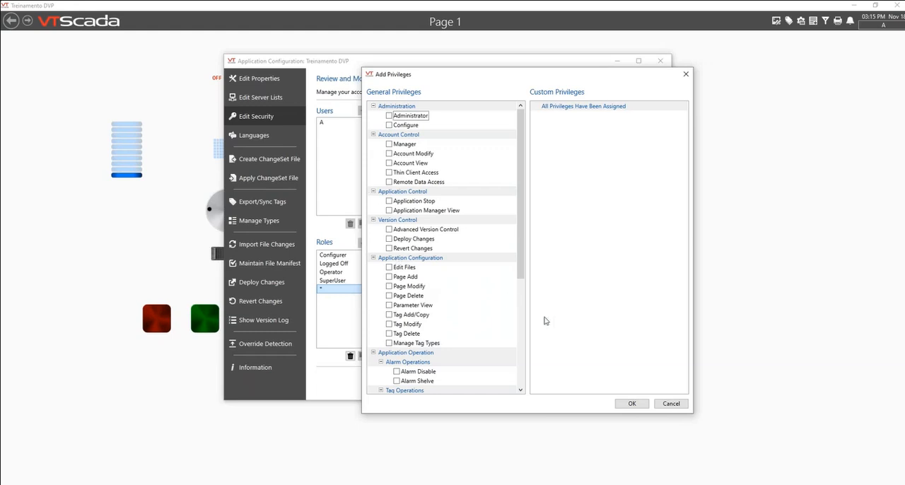
click(675, 404)
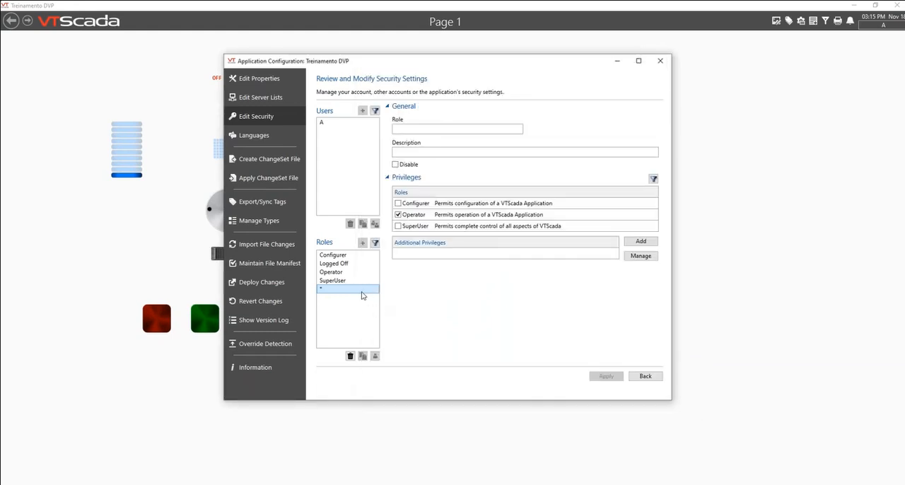
click(350, 356)
click(443, 271)
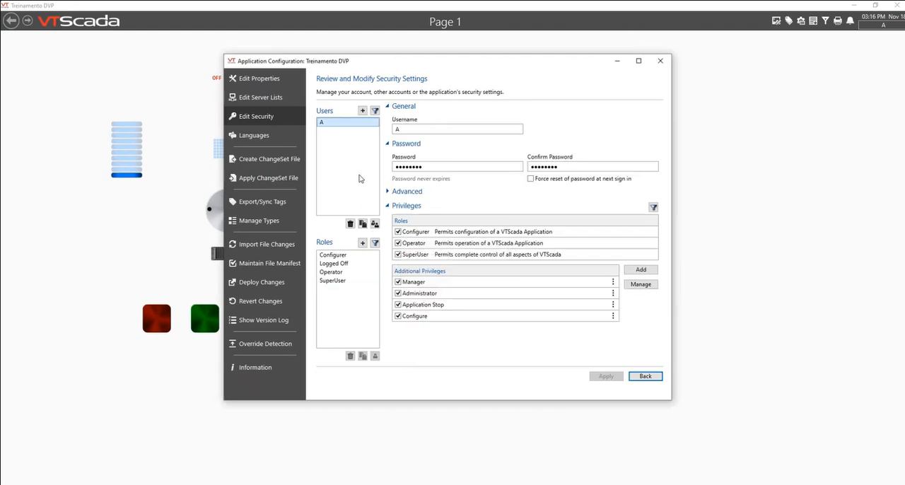
Step: Create a user account with the username B, enter and confirm its password, and apply the new account
click(363, 111)
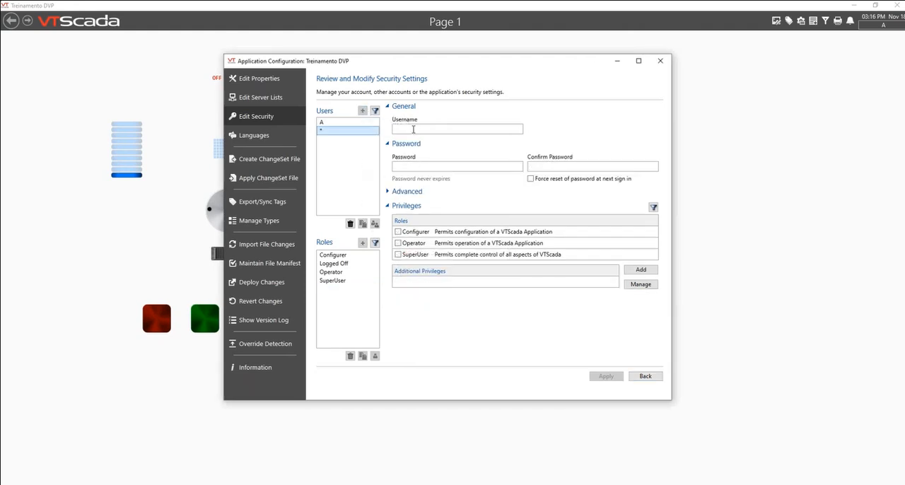
text(B)
click(440, 168)
click(531, 180)
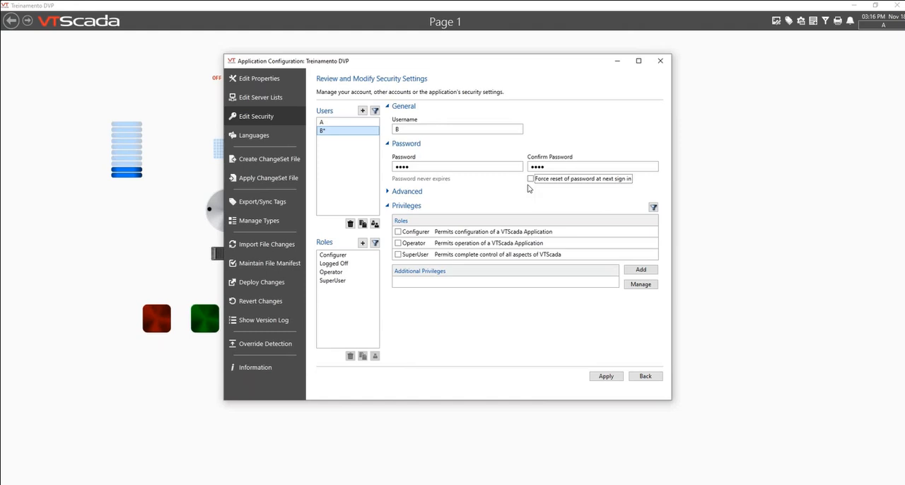
click(605, 377)
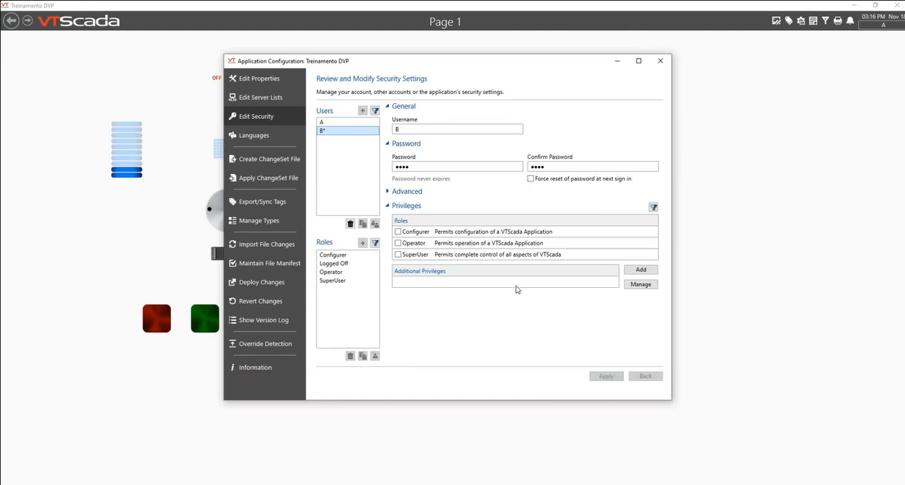
Step: Create a new security role named Planta A that includes the Operator role
click(362, 242)
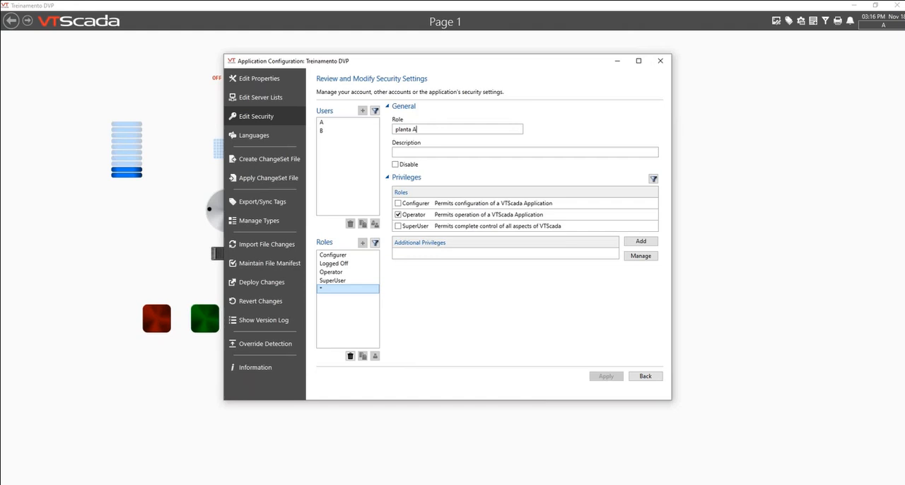
key(BackSpace)
text(P)
Step: Grant the Planta A role Manager, Account Modify, Account View, Thin Client Access and Remote Data Access, and apply the changes
click(640, 256)
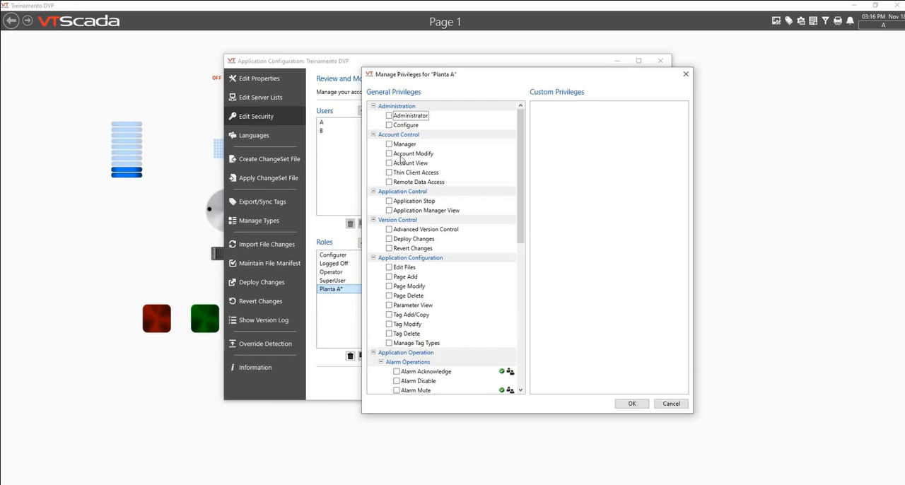
click(389, 144)
click(389, 154)
click(389, 163)
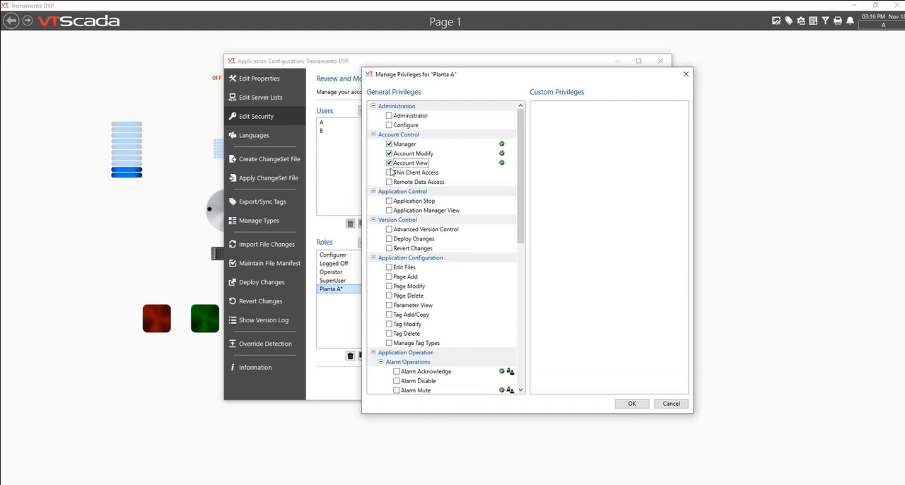
click(389, 172)
click(389, 181)
click(632, 404)
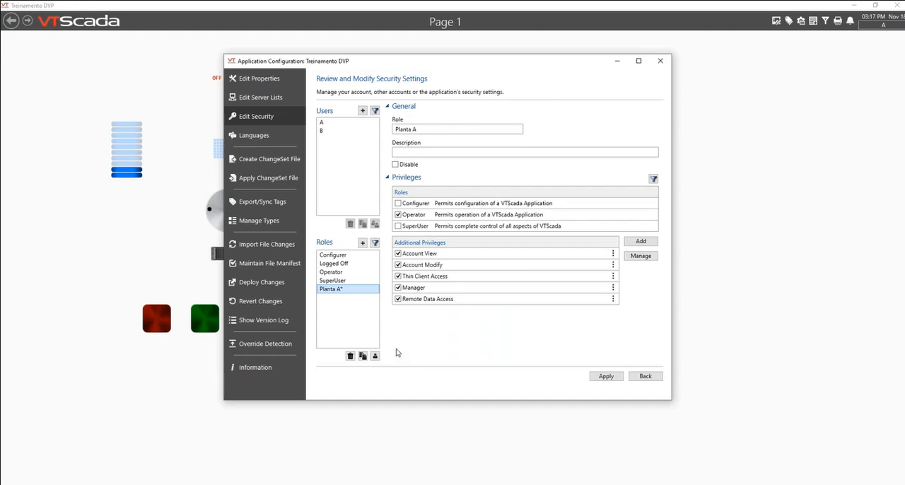
click(606, 376)
Step: Assign the Planta A role to user B, apply the change, and close the application configuration
click(327, 131)
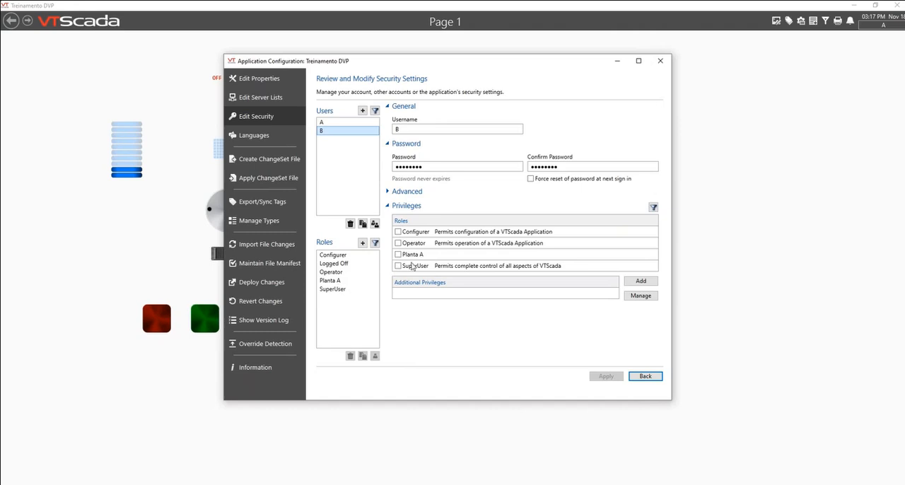
click(398, 255)
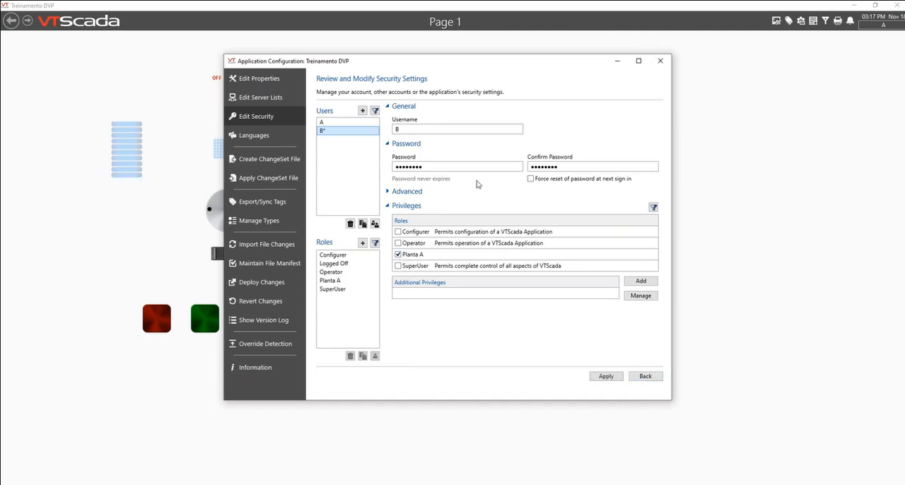
click(607, 377)
click(655, 379)
click(660, 61)
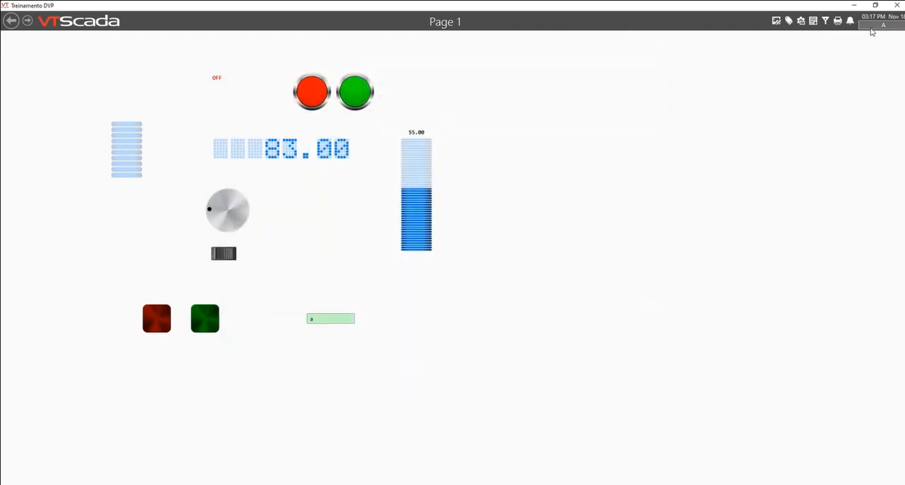
Step: Sign out and examine which pages are accessible without a signed-in user, including the Alarms, Reports & Diagnostics folder
click(880, 23)
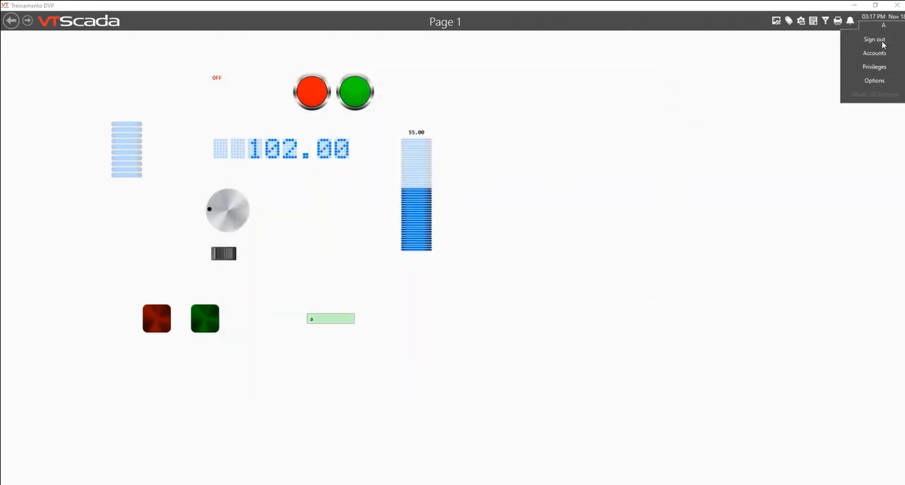
click(877, 39)
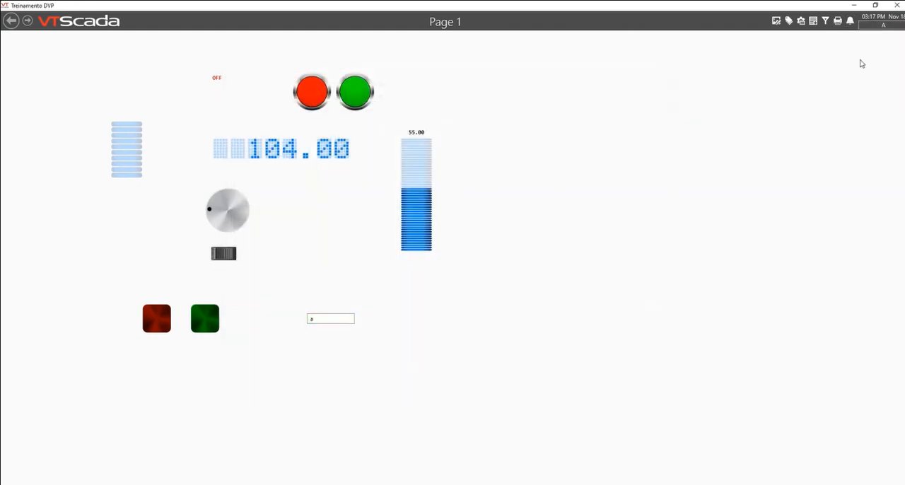
click(11, 22)
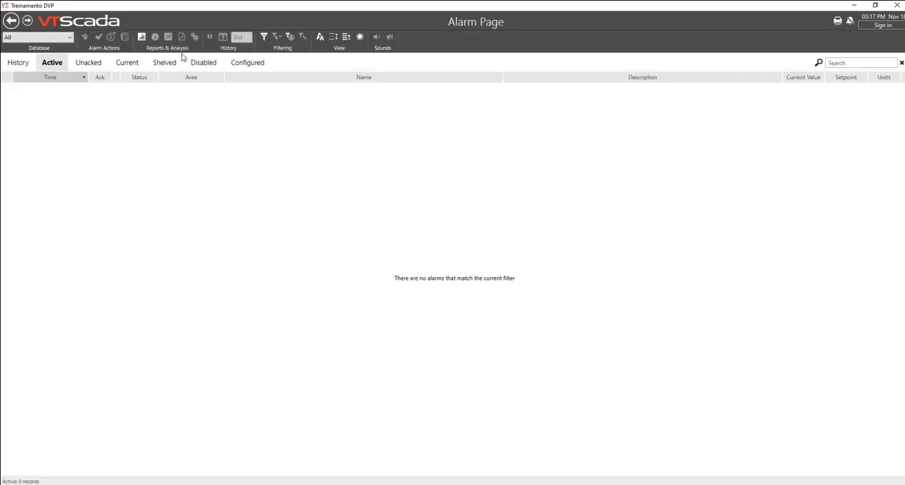
click(11, 22)
click(11, 22)
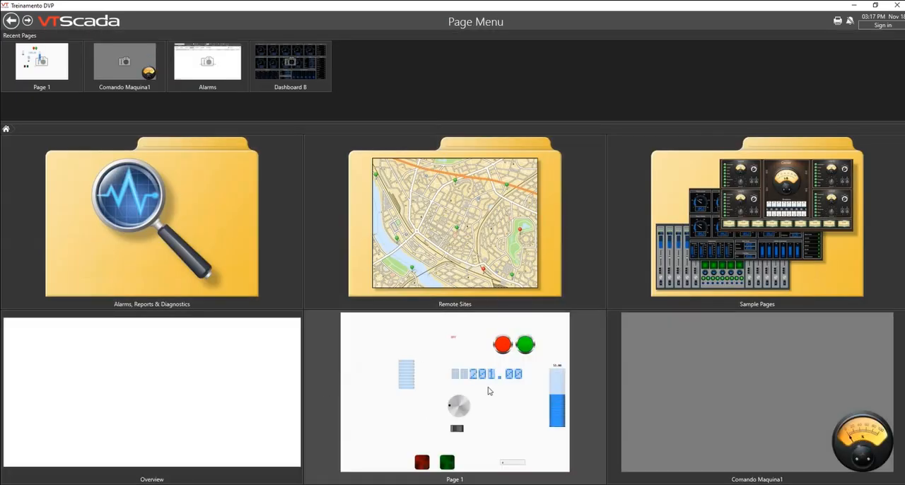
click(239, 294)
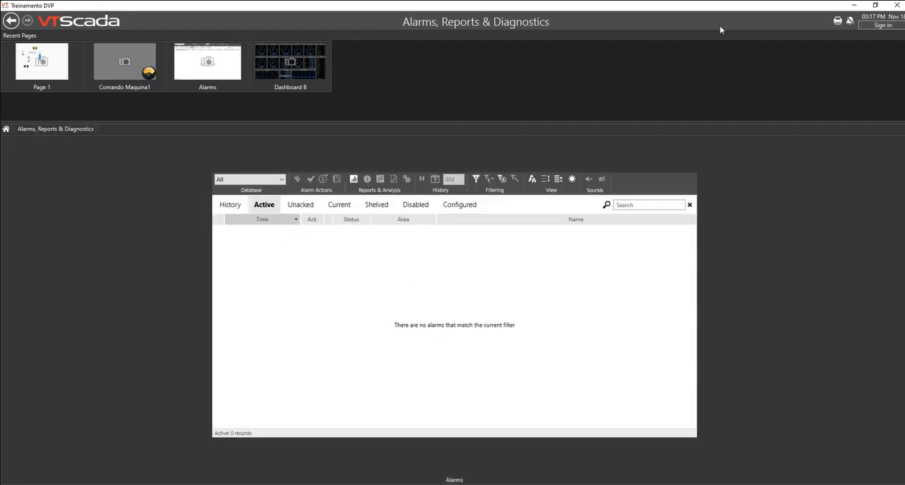
Step: Sign in as user B with the account password and return to the Page Menu to check the accessible pages
click(883, 26)
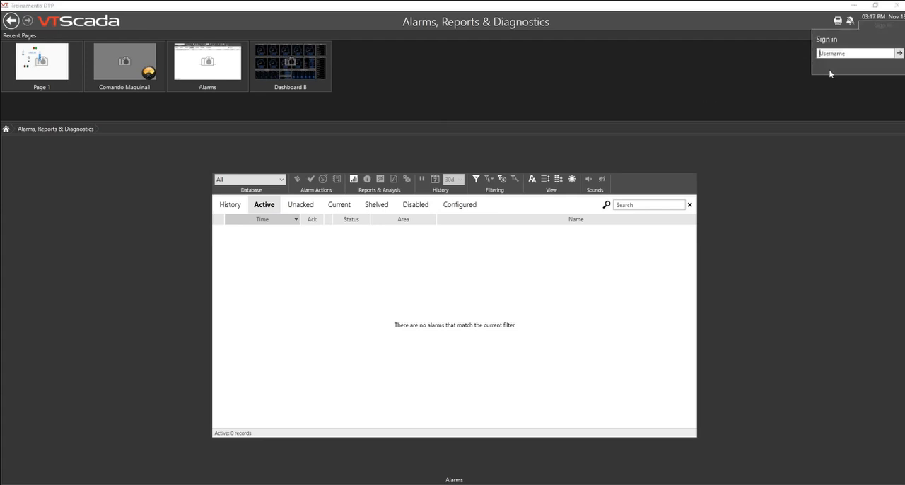
text(B)
click(900, 53)
text(123)
click(900, 54)
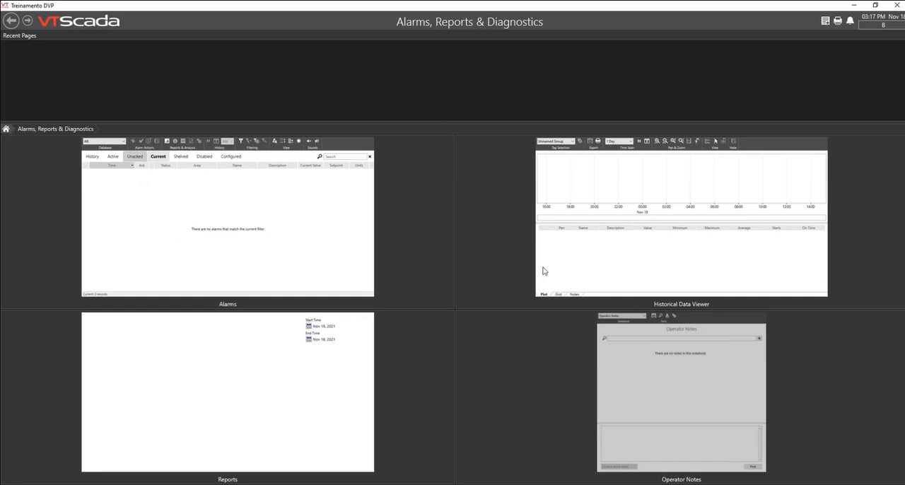
click(12, 20)
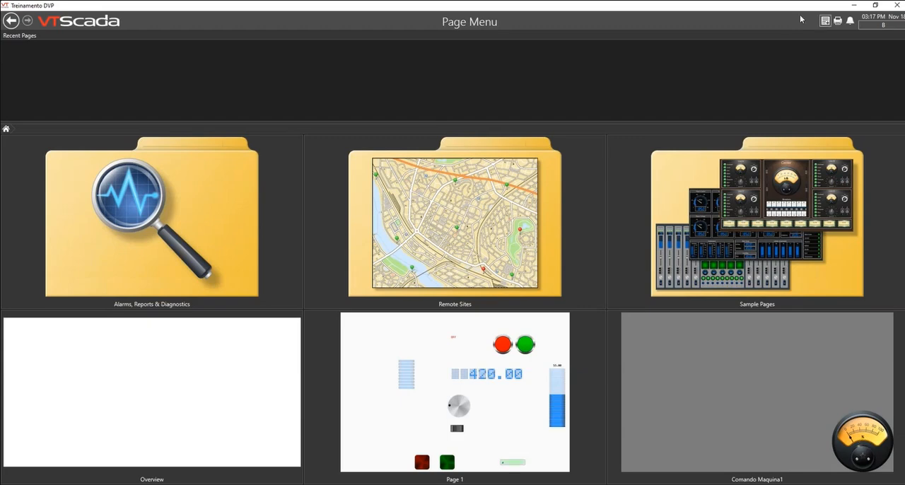
Step: Sign out of user B and sign in as user A with the account password
click(883, 26)
click(880, 40)
click(885, 26)
text(A)
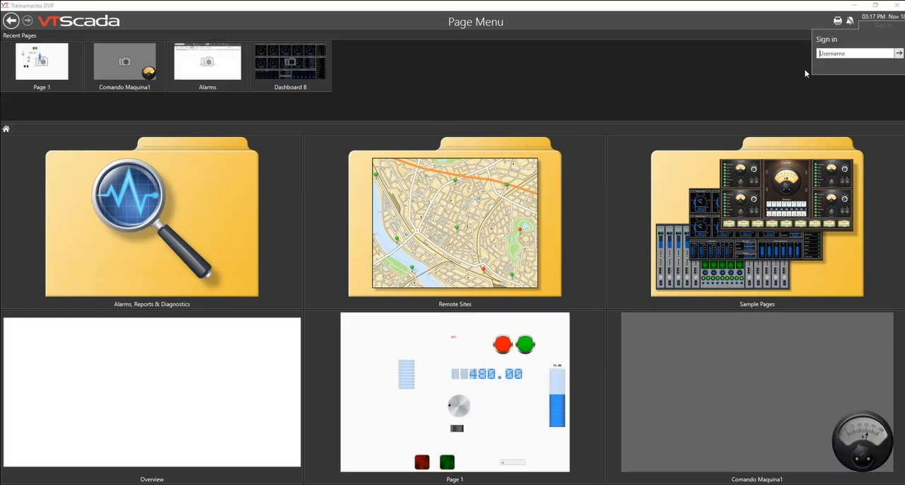
click(899, 53)
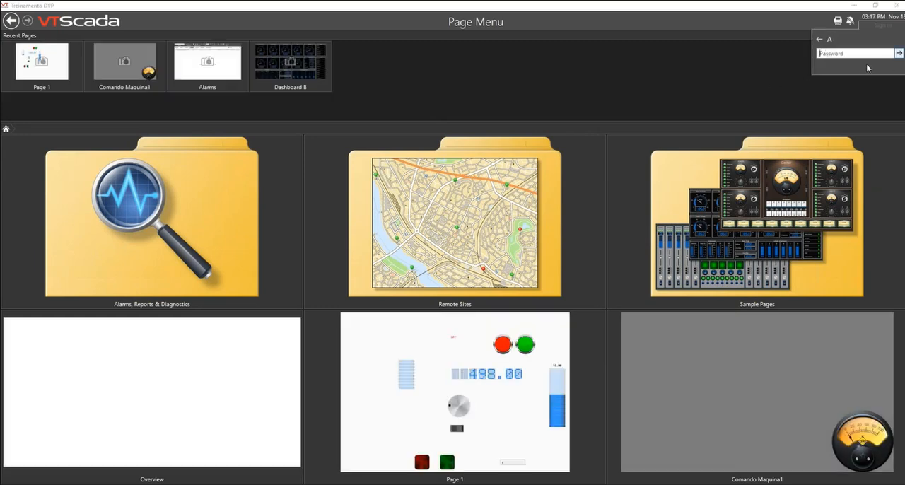
text(A•••)
click(899, 54)
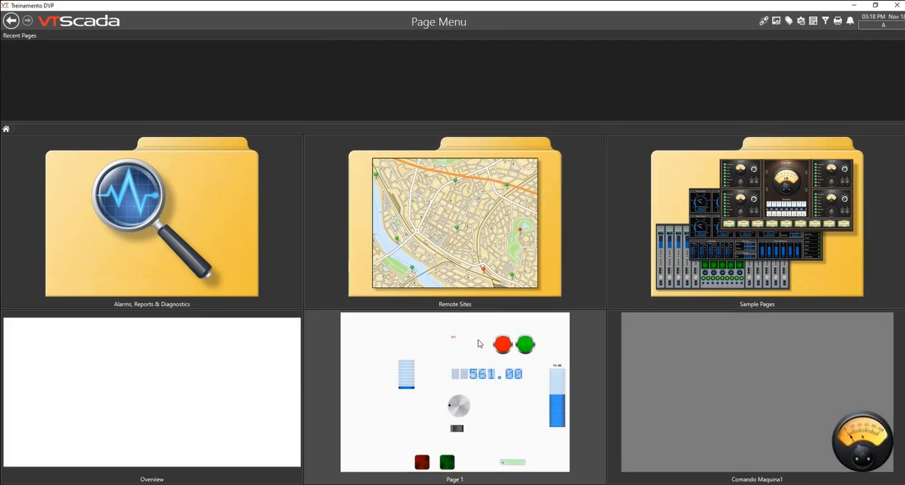
Step: Open Page 1 and review the application configuration's security, language, ChangeSet creation and ChangeSet application settings
click(480, 342)
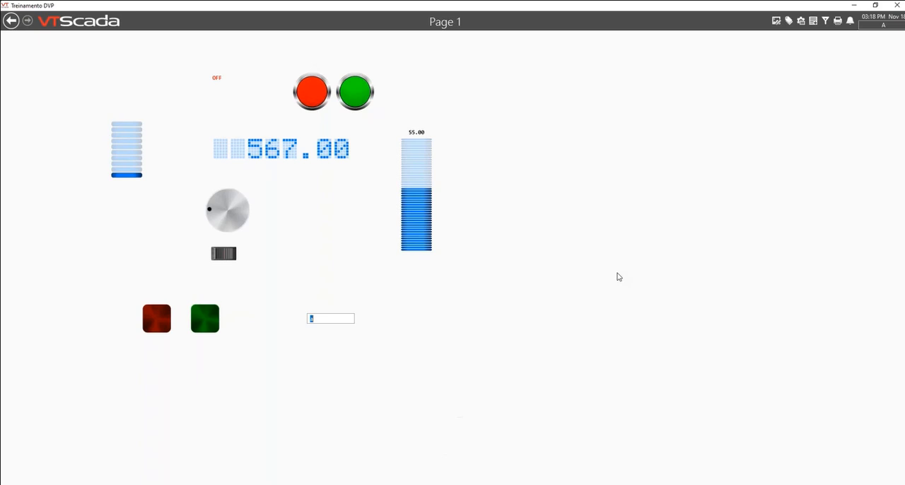
click(802, 22)
click(337, 112)
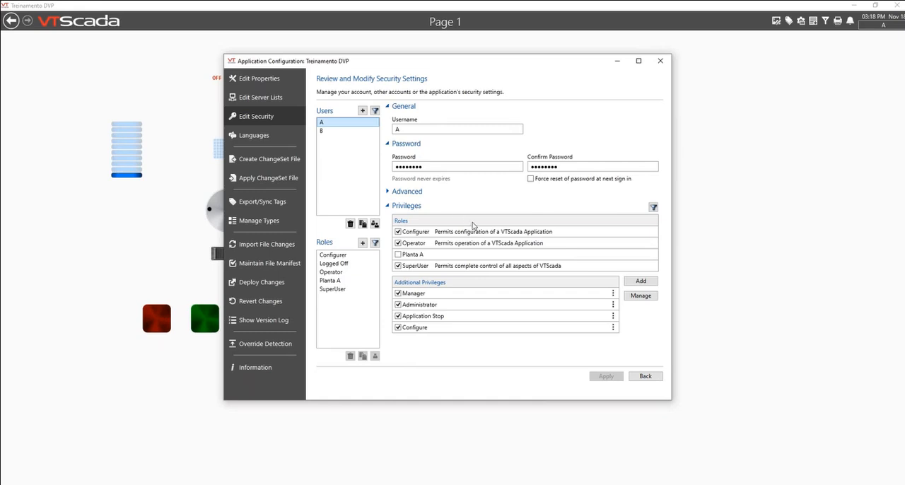
click(265, 139)
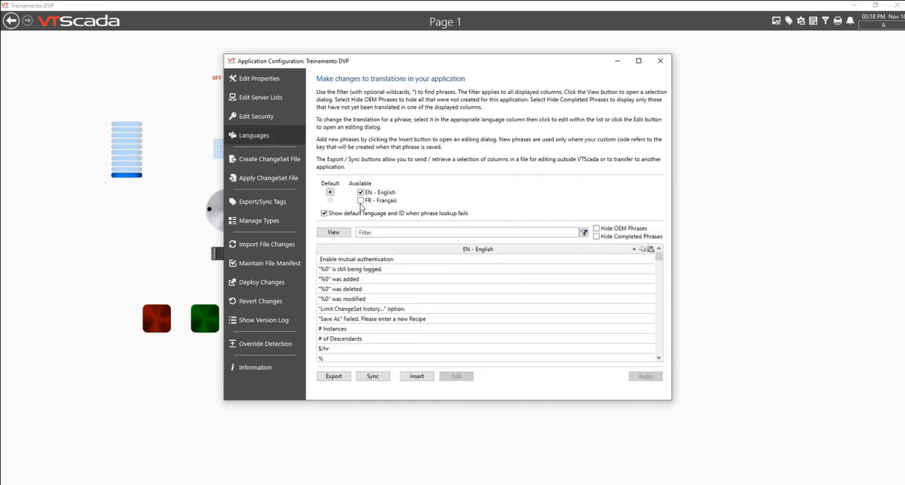
click(253, 159)
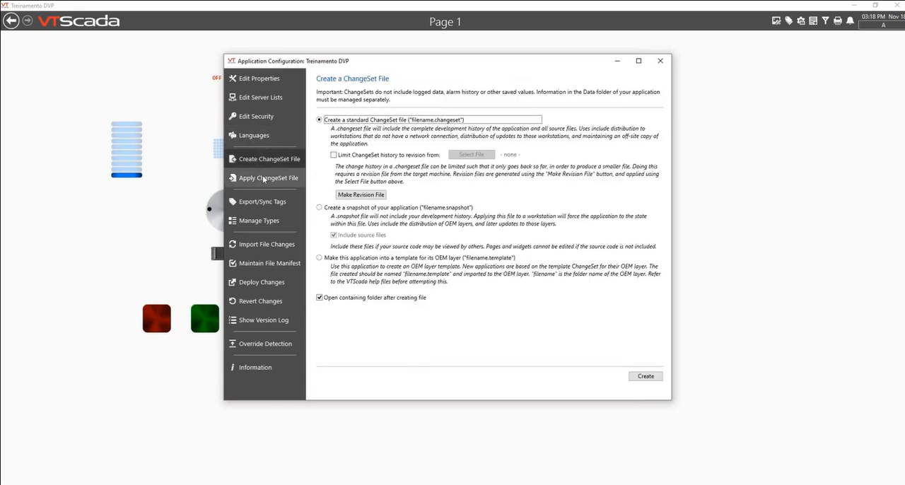
click(264, 180)
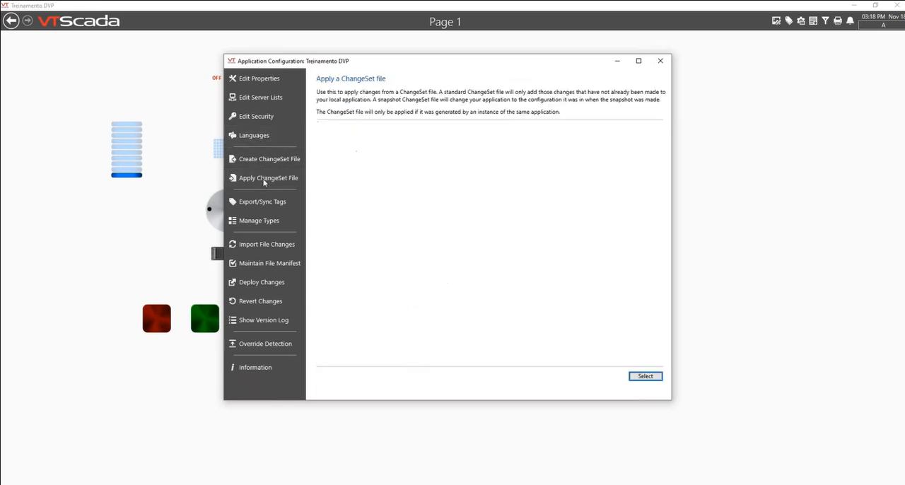